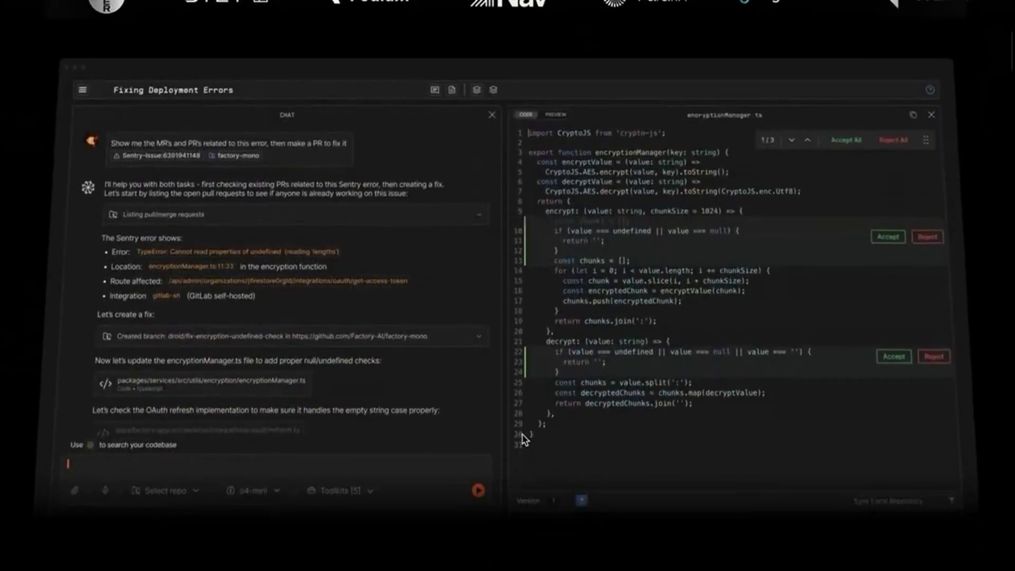
{"action": "scroll", "coordinate": [521, 434], "scroll_direction": "down", "scroll_amount": 5}
{"action": "scroll", "coordinate": [521, 444], "scroll_direction": "down", "scroll_amount": 5}
{"action": "scroll", "coordinate": [522, 460], "scroll_direction": "up", "scroll_amount": 15}
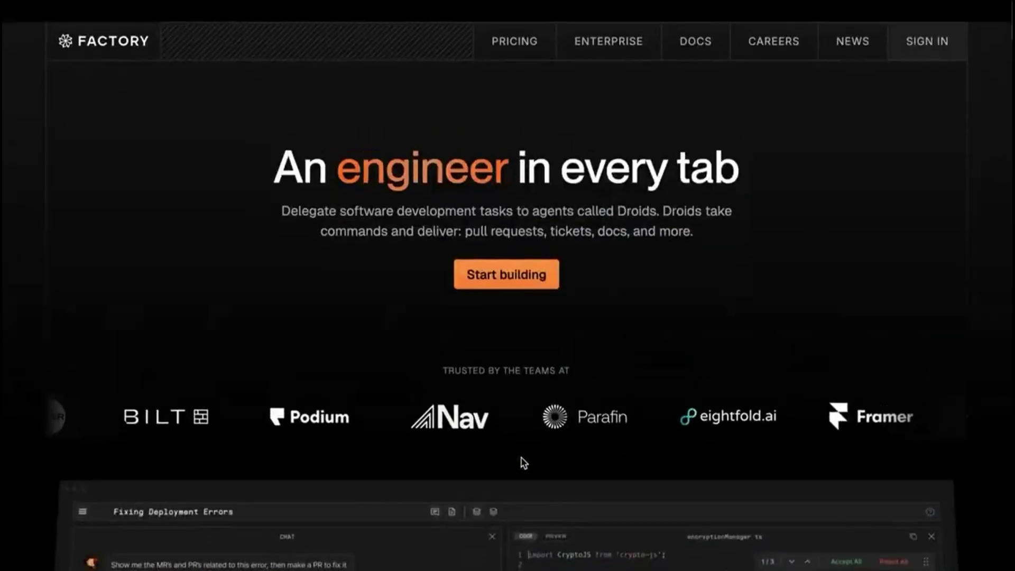
- Go from the landing page to the dashboard and pick Reliability Droid with factory-mono attached
{"action": "left_click", "coordinate": [512, 273]}
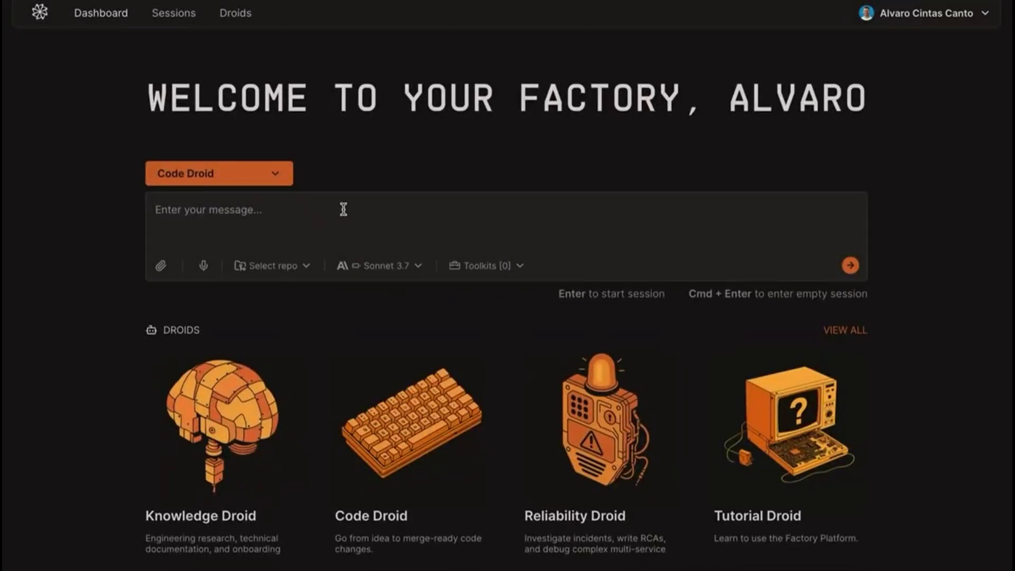
{"action": "left_click", "coordinate": [248, 178]}
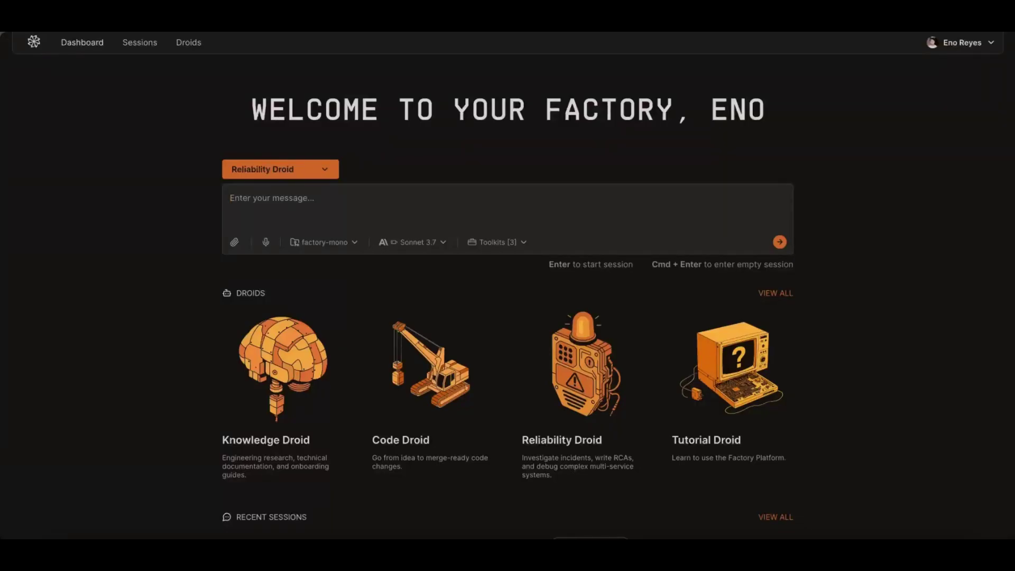
{"action": "type", "text": "This"}
{"action": "type", "text": " issue started in our repo the other day, here's the sentry issue: Sentry-Issue:6622384490"}
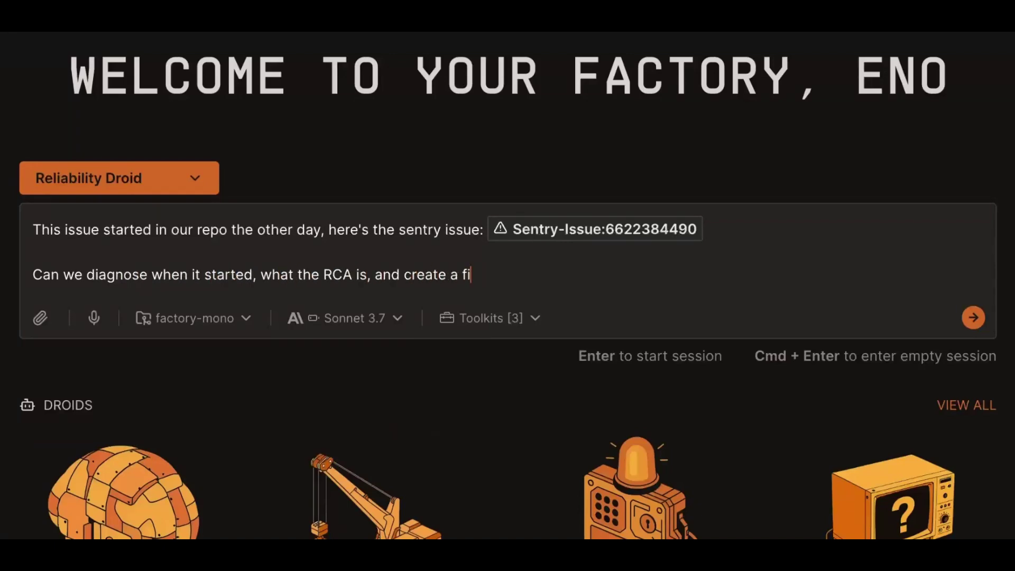
{"action": "type", "text": "x?"}
- Send the Reliability Droid the request to find when the Sentry issue started, its root cause and a fix
{"action": "key", "text": "Return"}
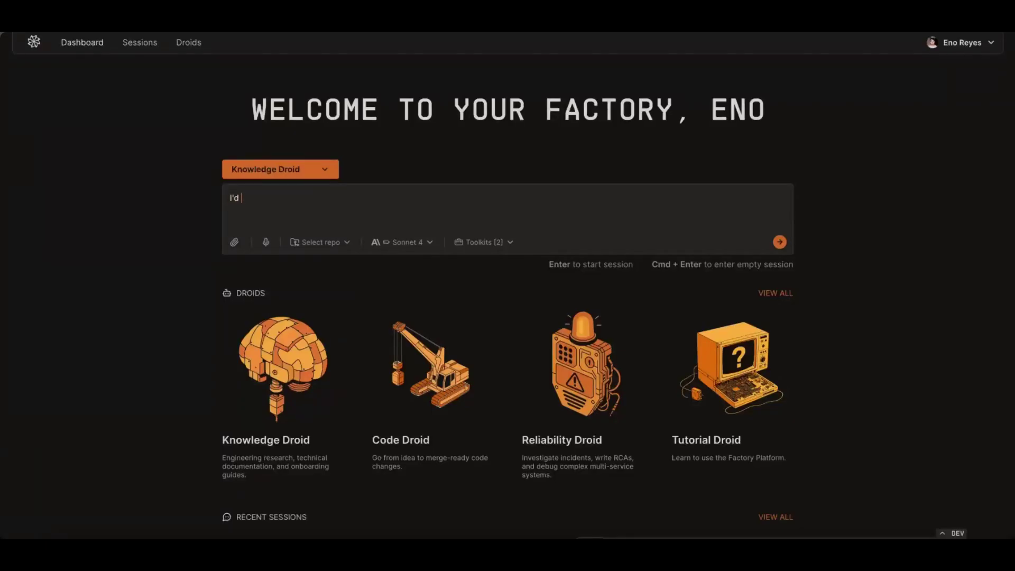
{"action": "type", "text": "like to research how to im"}
{"action": "type", "text": "plement the new Sonnet 4 model's into my chat app @cha"}
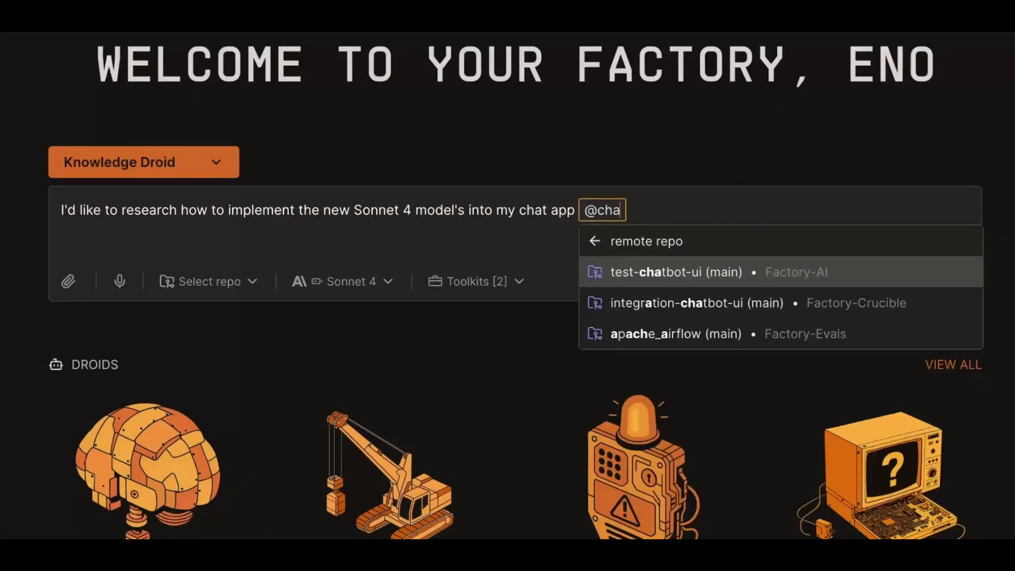
{"action": "key", "text": "Return"}
{"action": "type", "text": "-ut"}
{"action": "key", "text": "Return"}
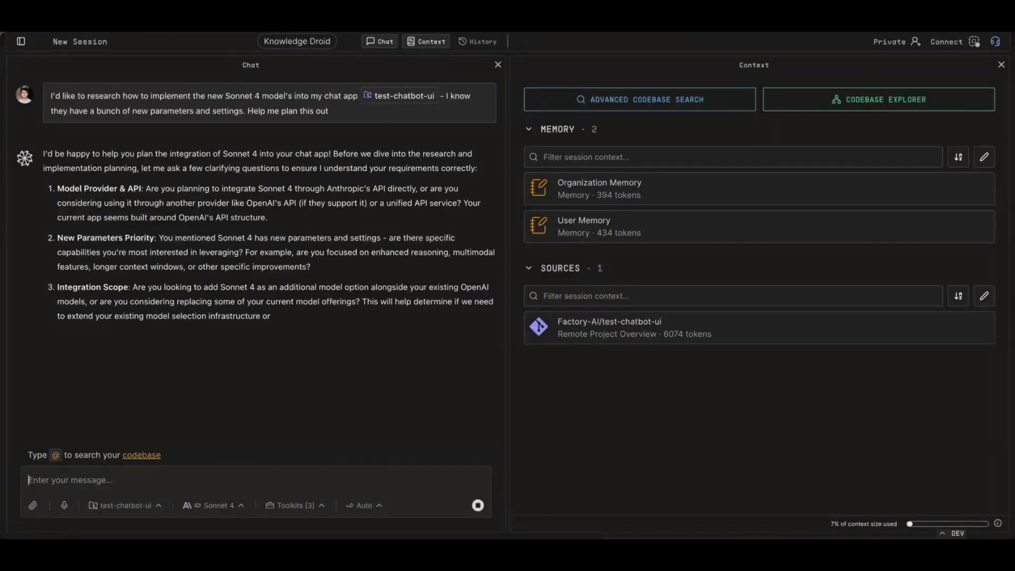
{"action": "type", "text": "1. Let's do it direct - OpenAI won't support it. 2. I need you to find this infomration 3. Yes I'd like to add it as an extra model 4. Y"}
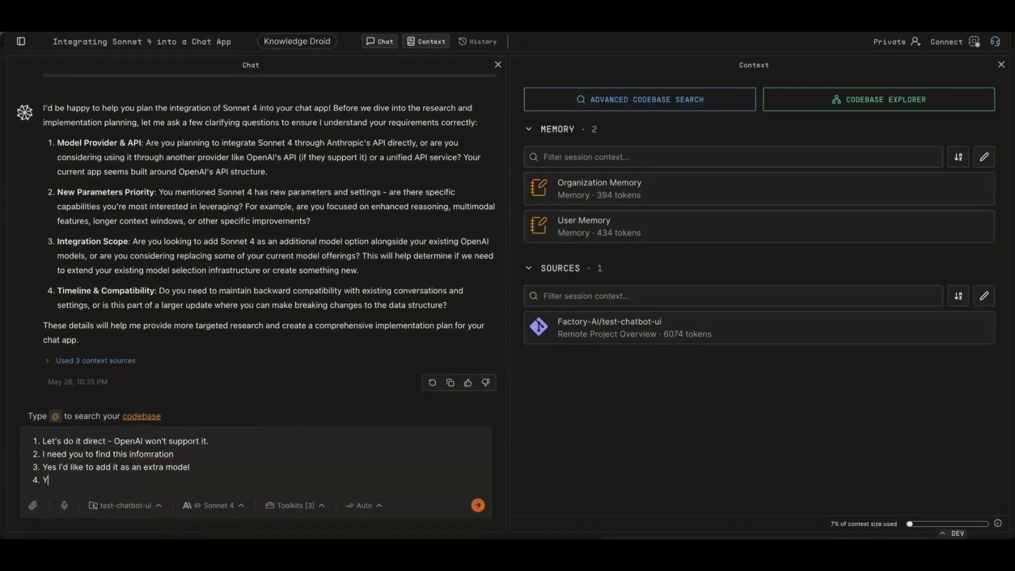
{"action": "type", "text": "es"}
{"action": "key", "text": "Return"}
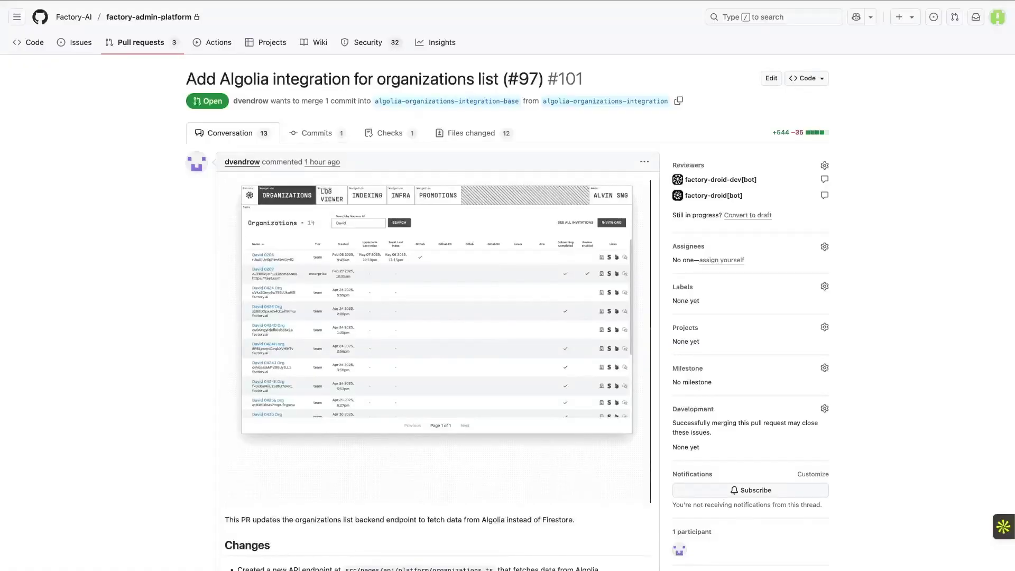
{"action": "scroll", "coordinate": [154, 347], "scroll_direction": "down", "scroll_amount": 5}
{"action": "scroll", "coordinate": [155, 347], "scroll_direction": "down", "scroll_amount": 5}
{"action": "scroll", "coordinate": [155, 347], "scroll_direction": "down", "scroll_amount": 5}
{"action": "scroll", "coordinate": [154, 346], "scroll_direction": "down", "scroll_amount": 4}
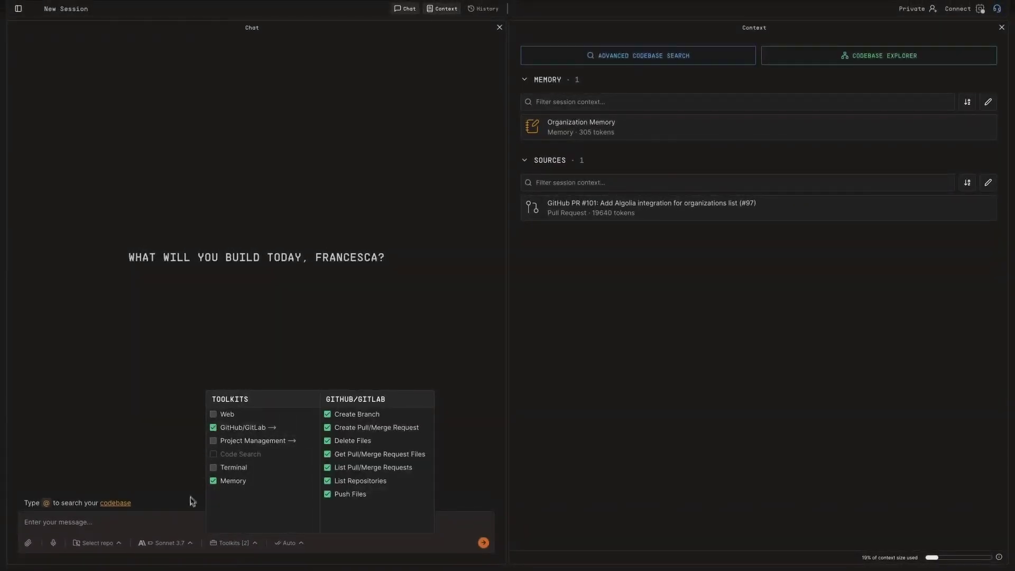
- Attach Factory-AI/factory-admin-platform and send the request to address PR comments, push and update the PR
{"action": "left_click", "coordinate": [96, 543]}
{"action": "type", "text": "admin"}
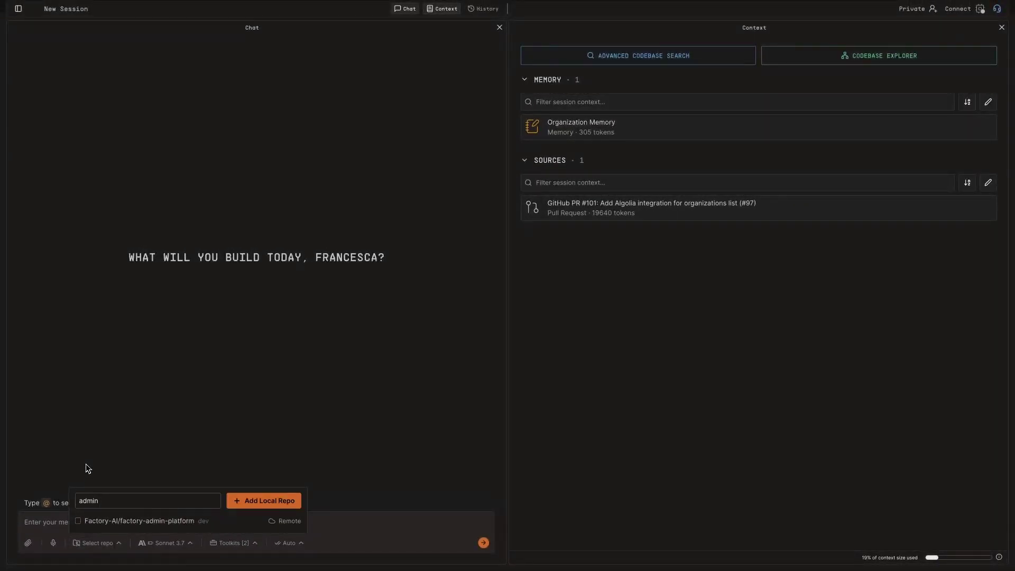
{"action": "left_click", "coordinate": [138, 520]}
{"action": "type", "text": "Respond to the comments on the"}
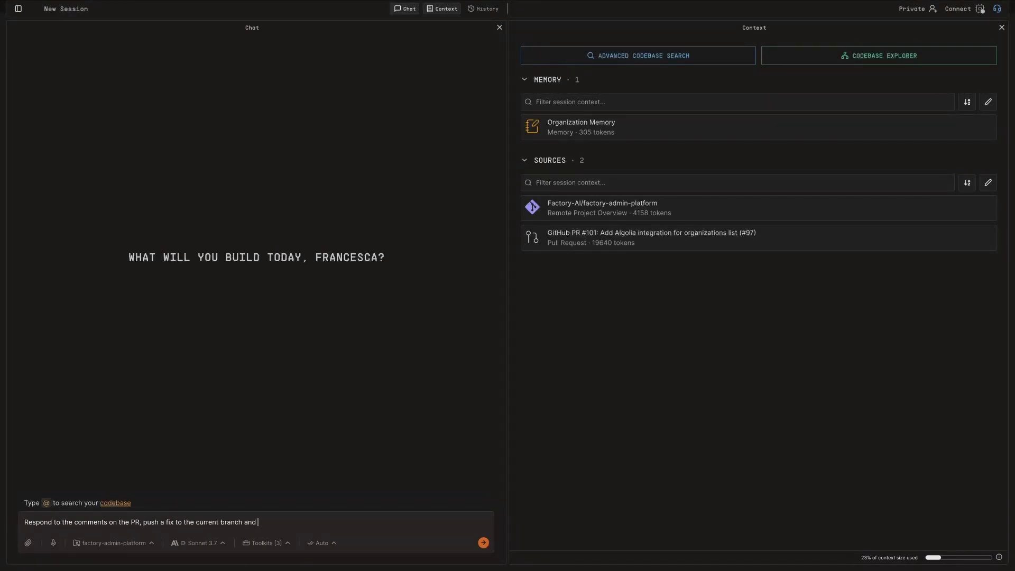
{"action": "type", "text": "PR"}
{"action": "key", "text": "Return"}
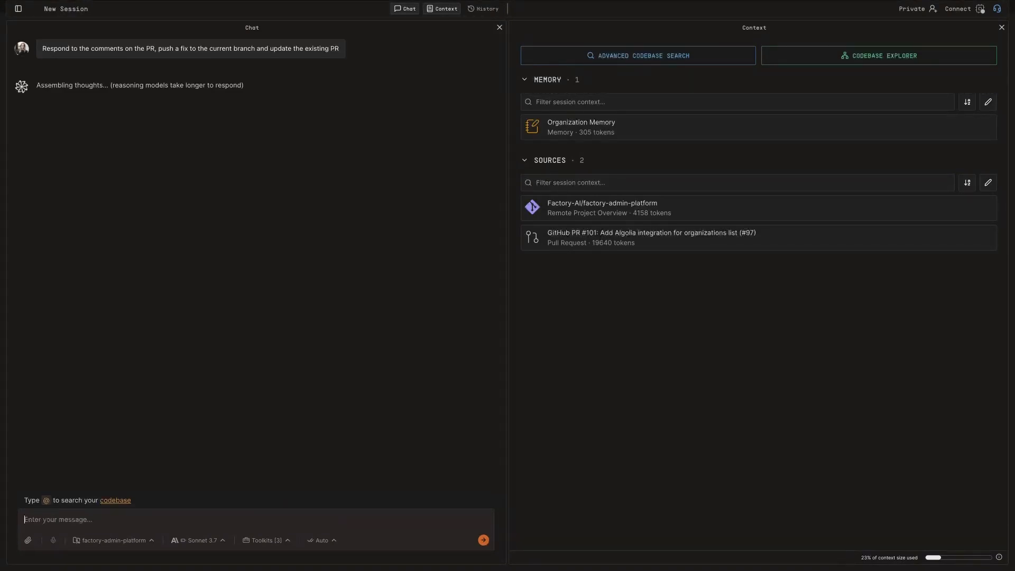